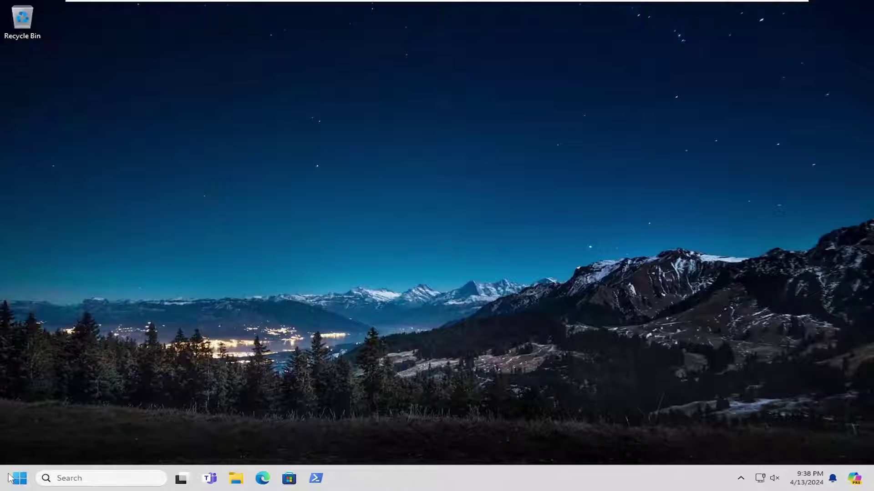
# Open Control Panel from Start search, switch to Large icons view, and open Windows Defender Firewall
pyautogui.click(13, 478)
pyautogui.write('control panel')
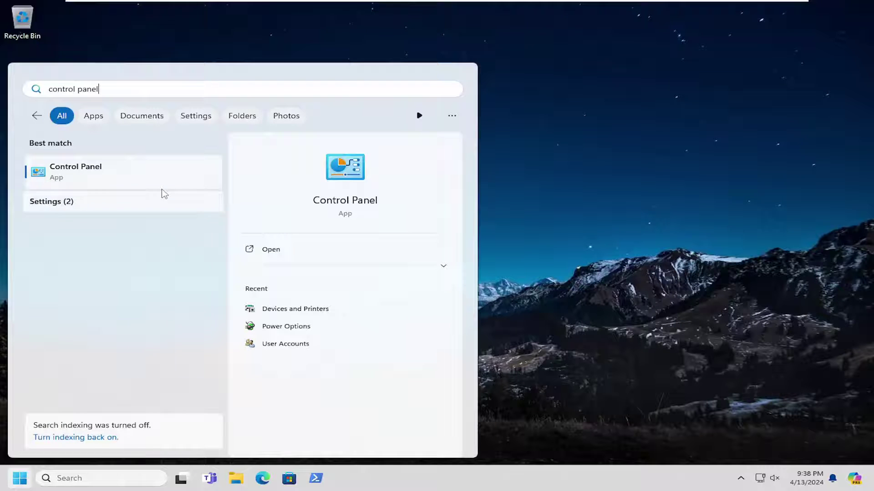
pyautogui.click(86, 177)
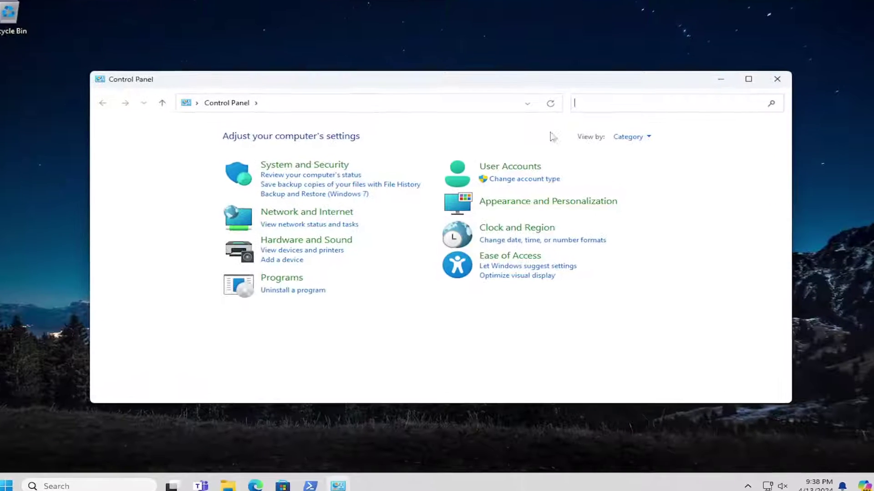
pyautogui.click(650, 131)
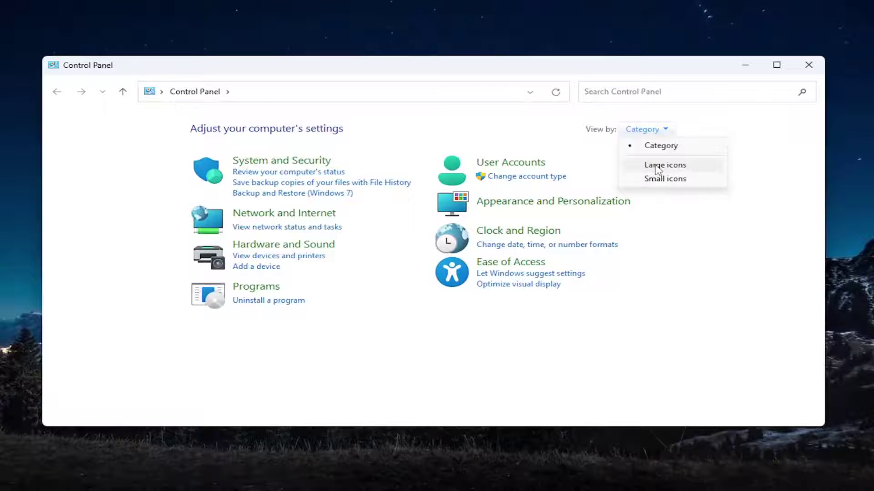
pyautogui.click(655, 165)
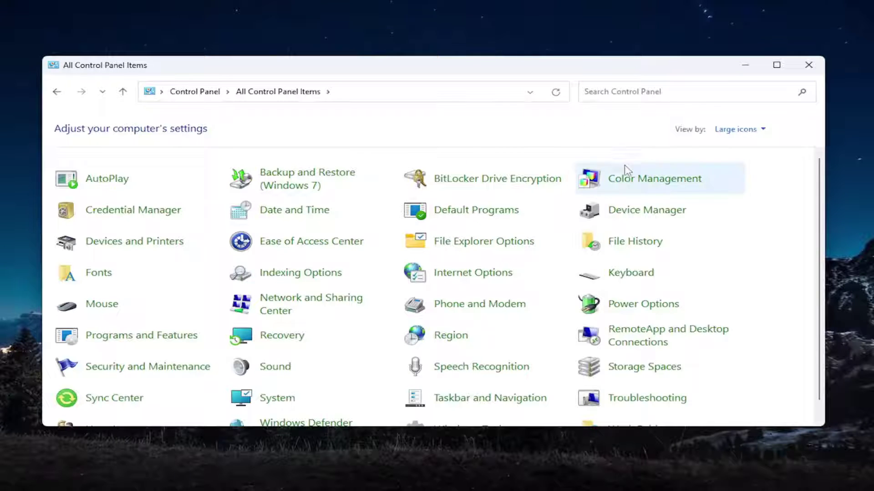
pyautogui.scroll(-1, 469, 264)
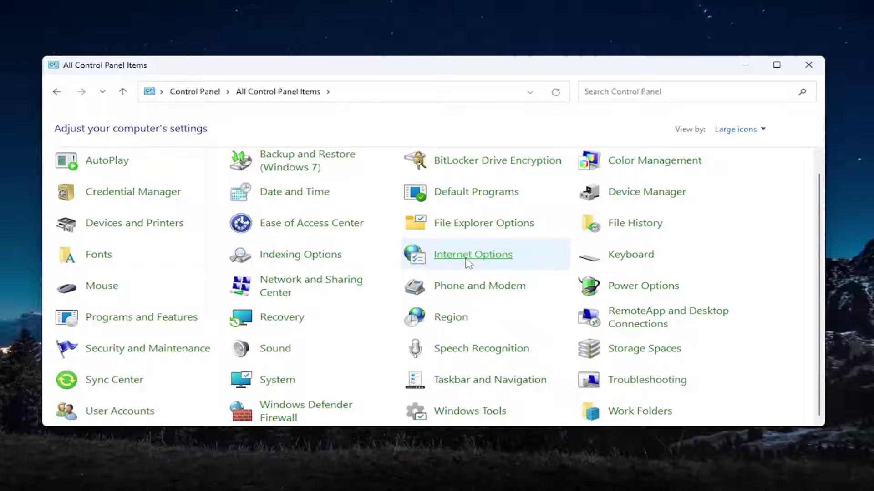
pyautogui.click(295, 414)
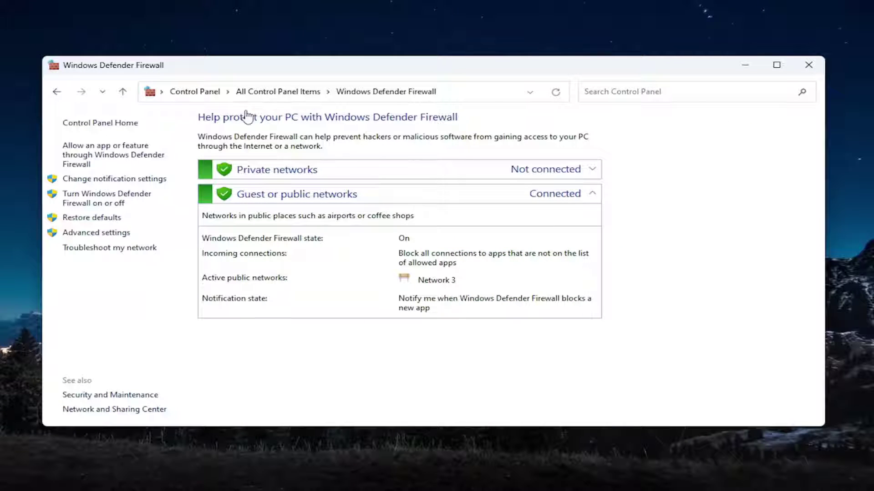
pyautogui.click(95, 163)
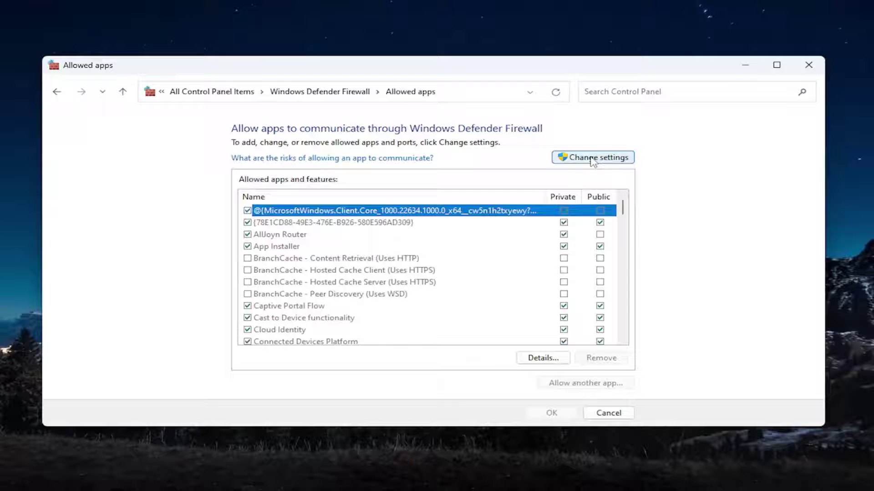
pyautogui.click(594, 160)
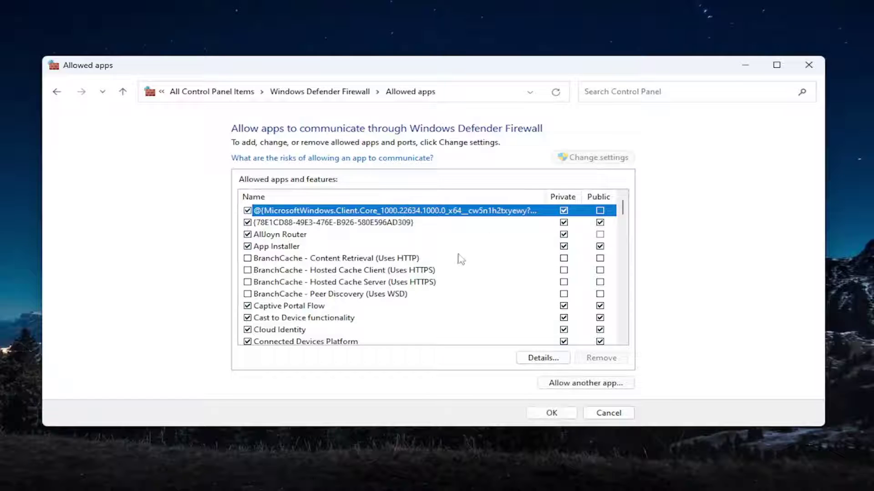
pyautogui.scroll(-3, 604, 248)
pyautogui.moveTo(624, 218); pyautogui.dragTo(639, 335)
pyautogui.scroll(3, 349, 252)
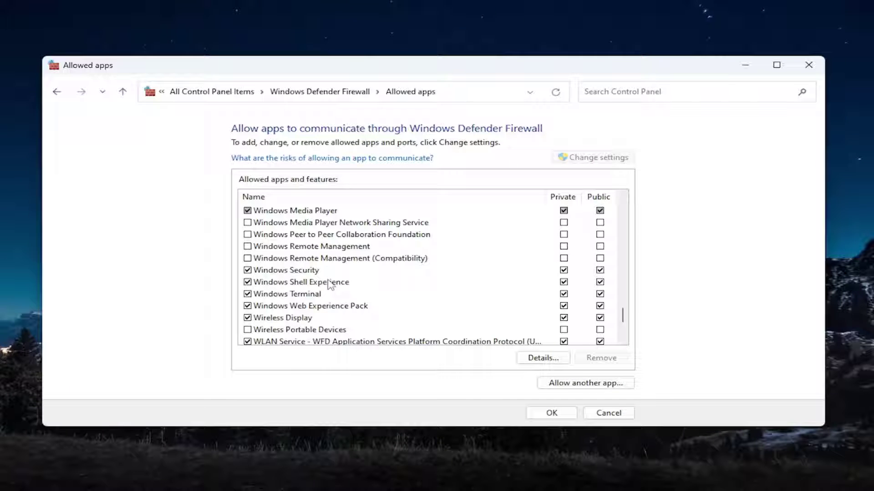
pyautogui.scroll(-3, 316, 268)
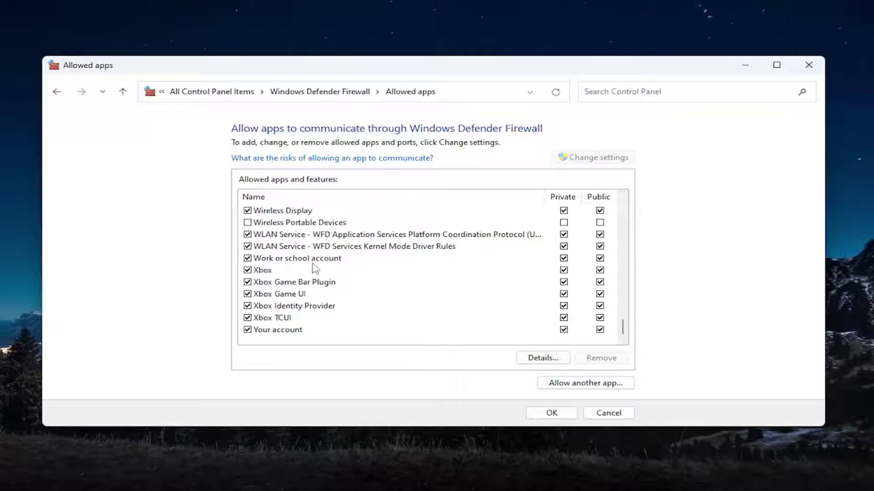
pyautogui.scroll(3, 315, 268)
pyautogui.scroll(-3, 315, 269)
pyautogui.click(551, 413)
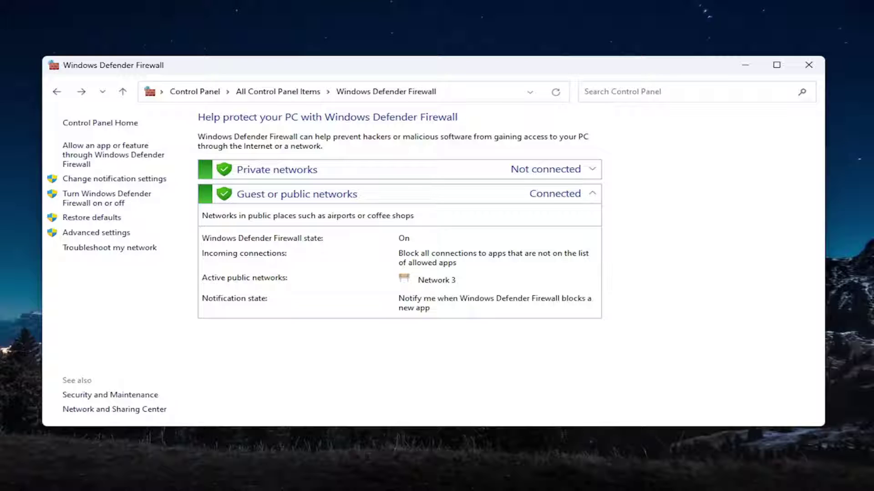
# Open Advanced settings and browse the Inbound Rules list, selecting a Cast to Device rule
pyautogui.click(104, 238)
pyautogui.moveTo(308, 7); pyautogui.dragTo(439, 6)
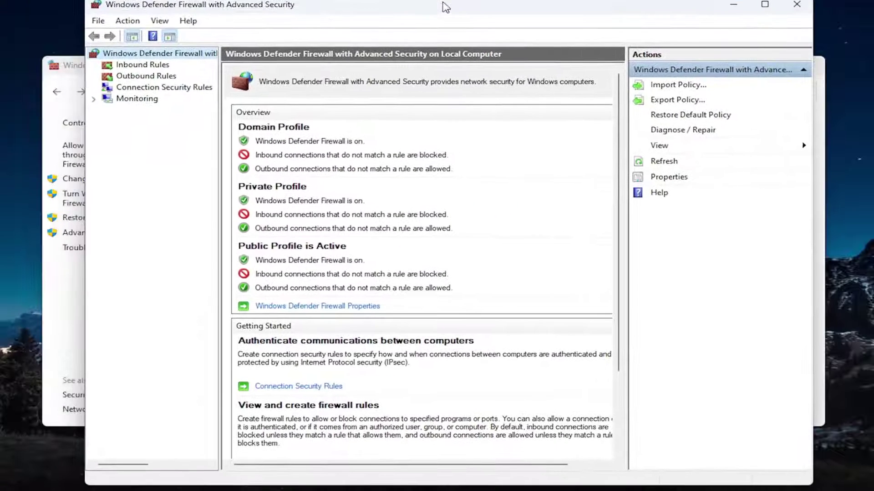
pyautogui.click(152, 69)
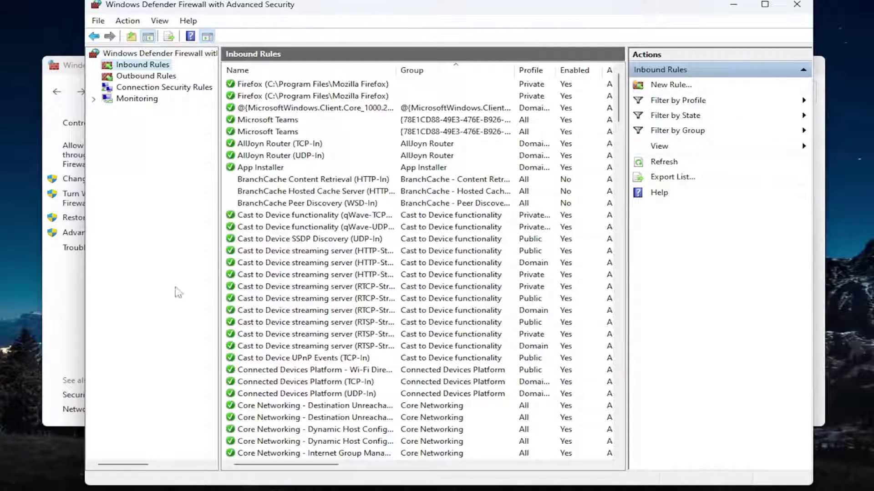
pyautogui.click(224, 288)
pyautogui.moveTo(617, 108); pyautogui.dragTo(620, 438)
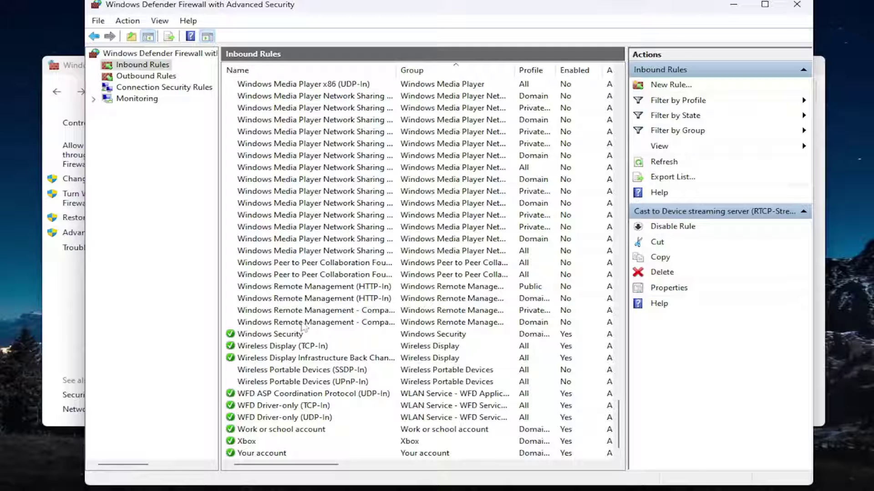
# Inspect the Windows Remote Management rule's properties without changes, then show the Outbound Rules
pyautogui.click(344, 324)
pyautogui.rightClick(345, 324)
pyautogui.click(391, 400)
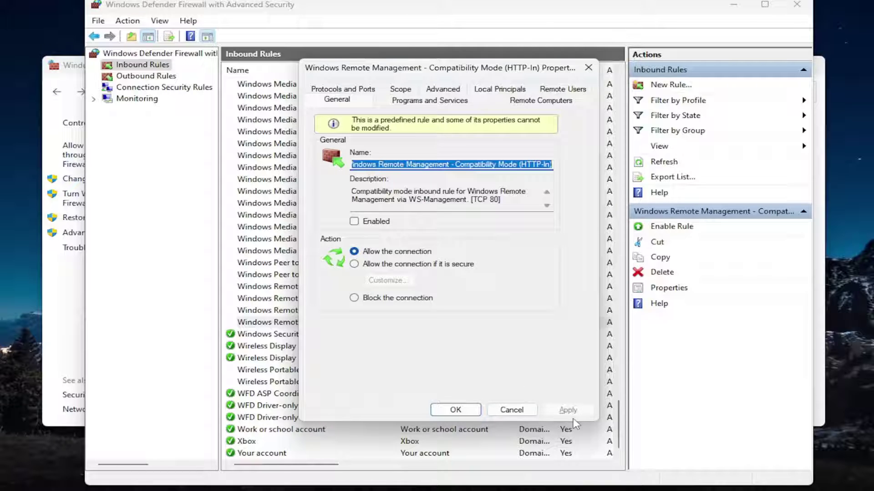
pyautogui.click(456, 410)
pyautogui.press('Down')
pyautogui.press('Down')
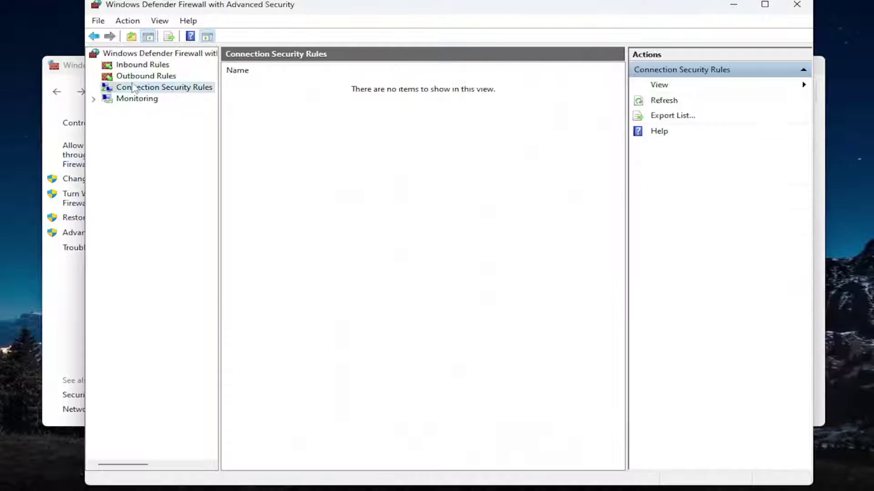
pyautogui.press('Up')
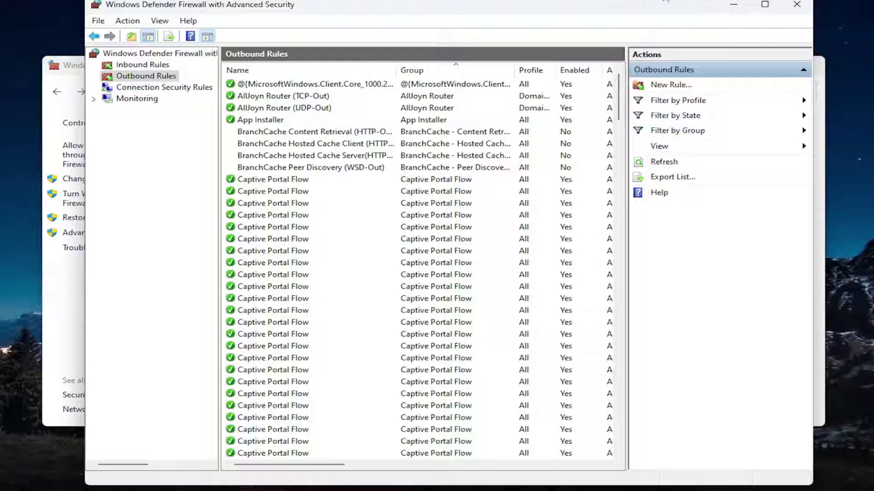
# Close both firewall windows and launch Command Prompt (cmd) as administrator
pyautogui.click(796, 5)
pyautogui.click(798, 65)
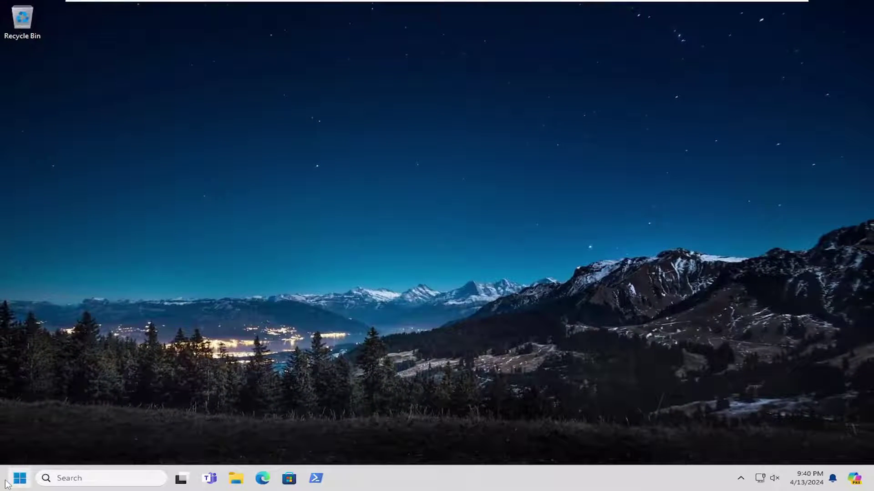
pyautogui.click(6, 483)
pyautogui.write('cmd')
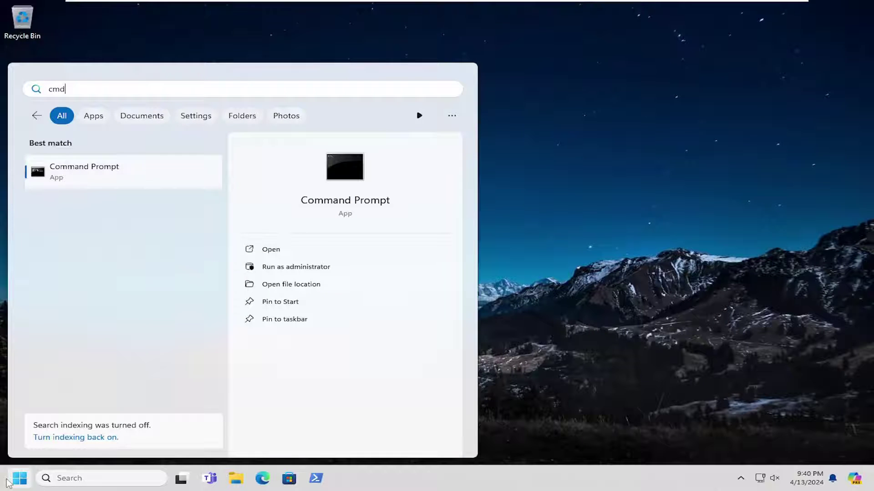
pyautogui.rightClick(102, 171)
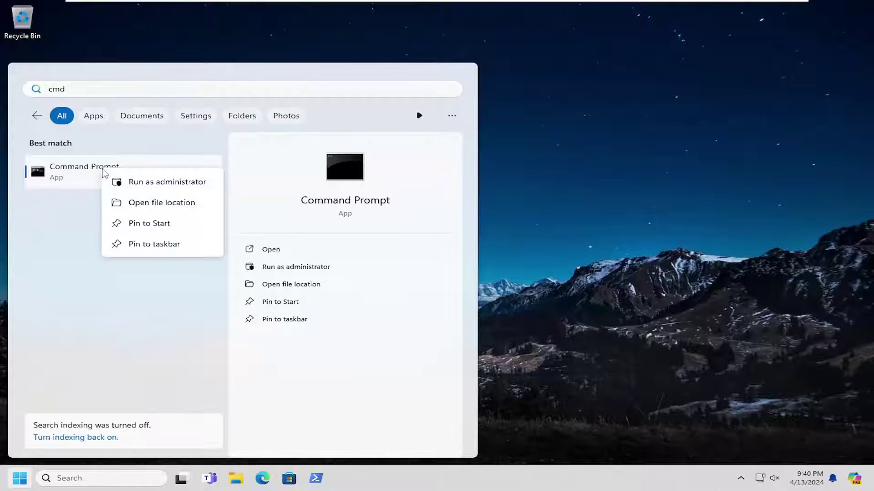
pyautogui.click(150, 185)
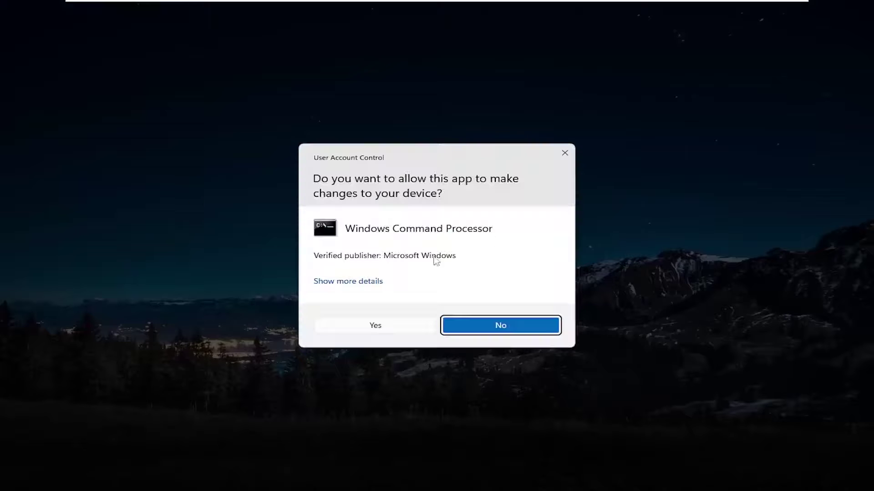
pyautogui.click(343, 326)
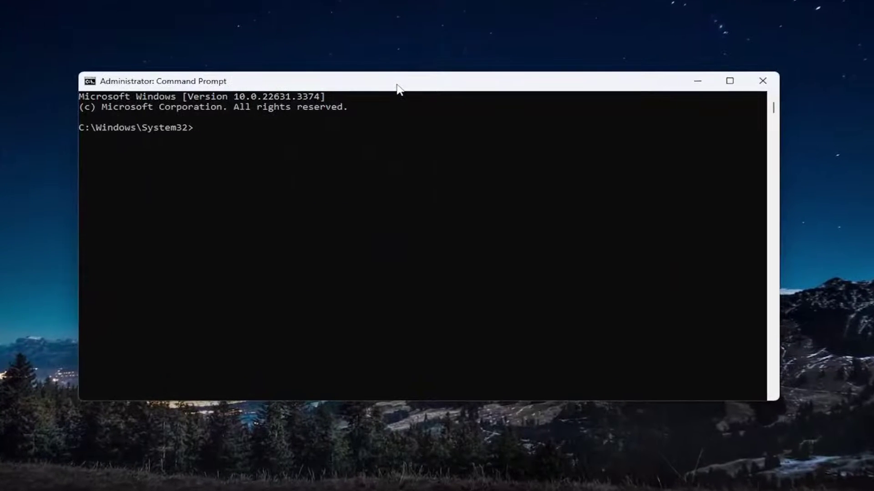
# Run 'ipconfig /flushdns' and then 'netsh winsock reset'
pyautogui.write('ipconfig /flushdns')
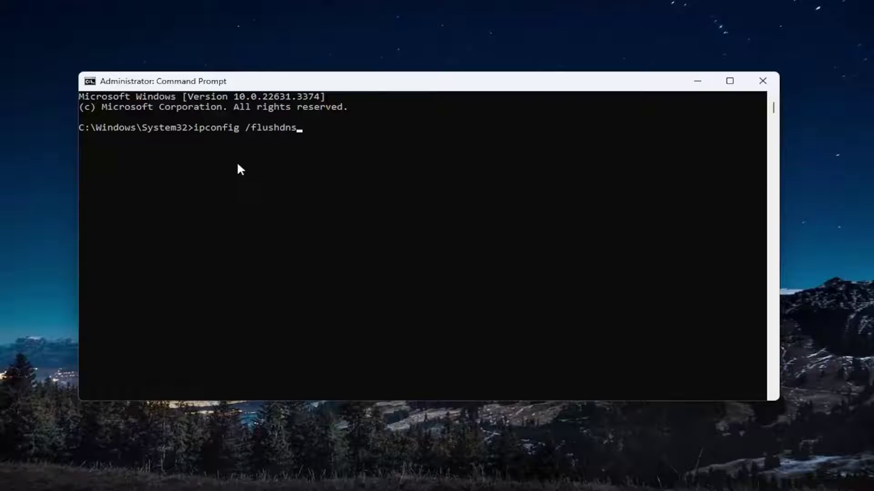
pyautogui.press('Return')
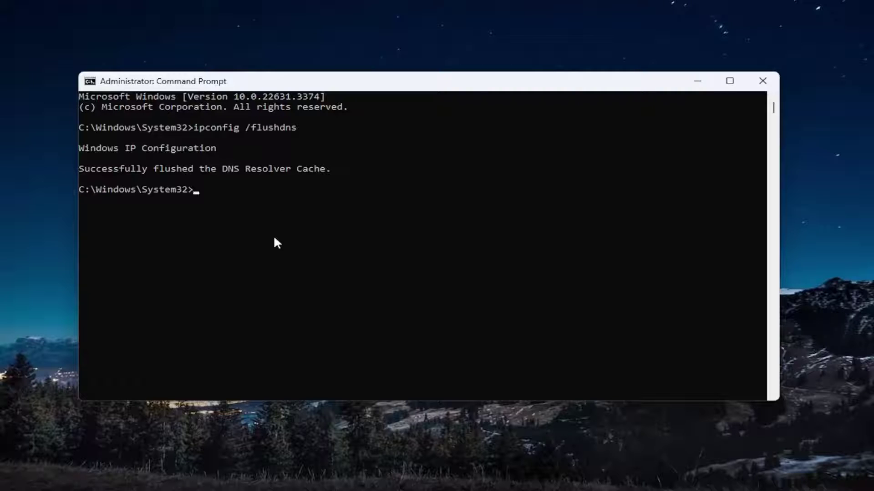
pyautogui.write('netsh winsock reset')
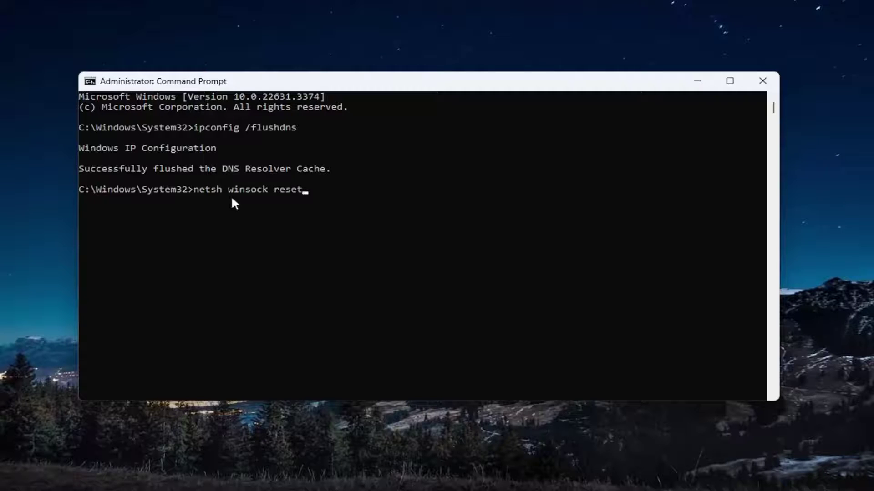
pyautogui.press('Return')
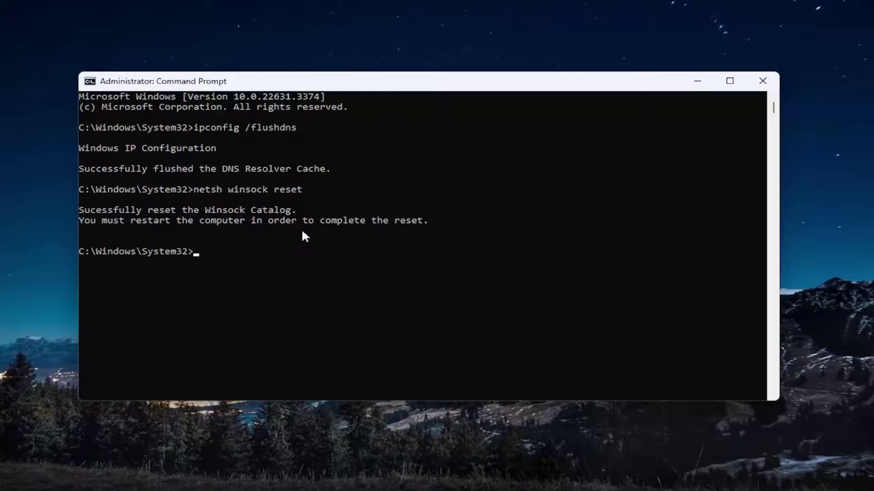
# Close the administrator Command Prompt and bring up the Start button's shutdown and restart options
pyautogui.click(762, 81)
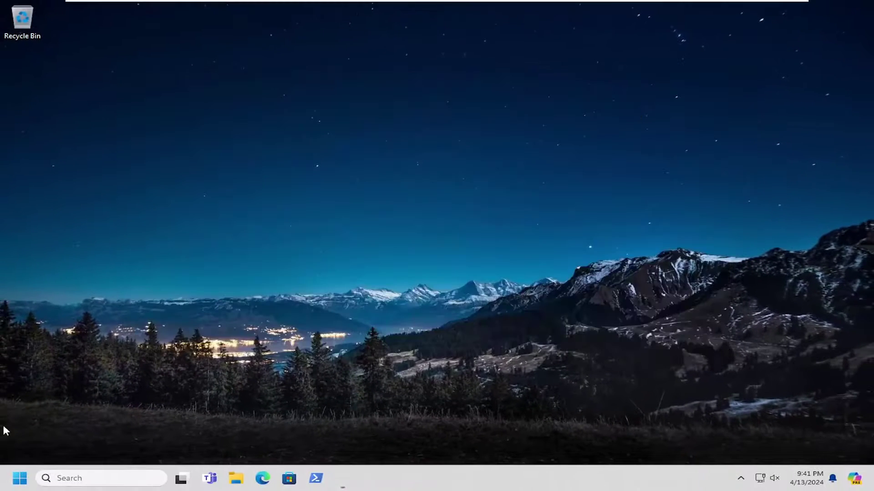
pyautogui.rightClick(19, 478)
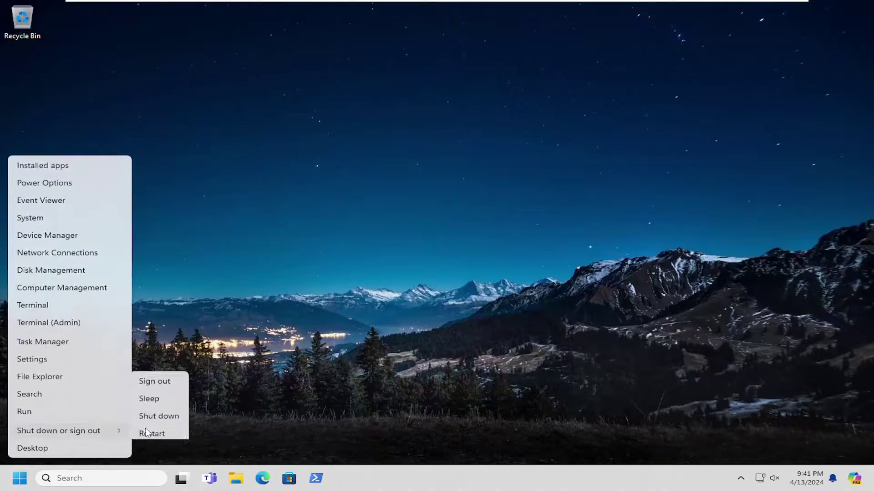